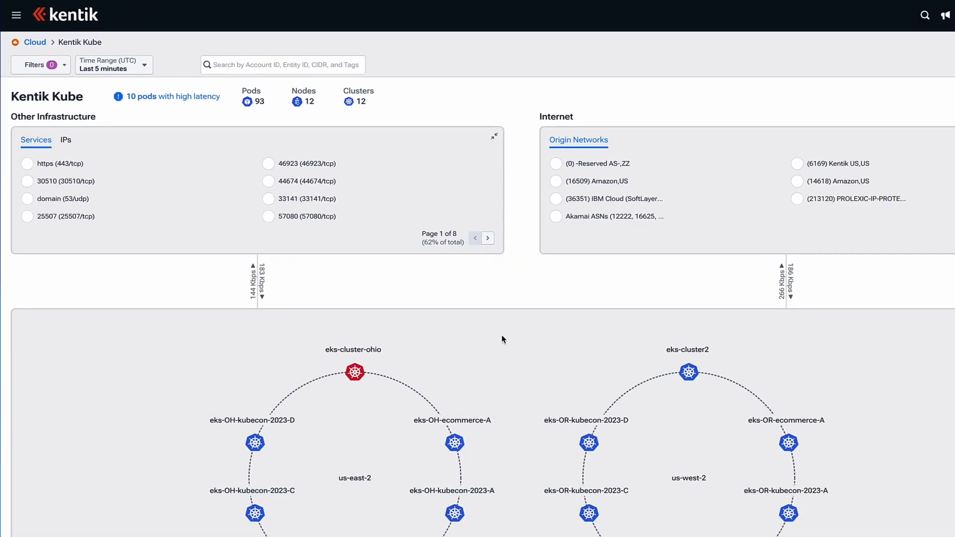
Step: Open the list of ten high-latency pods, with paymentservice at 521.5ms in online-shopping-b
{"action": "left_click", "coordinate": [188, 100]}
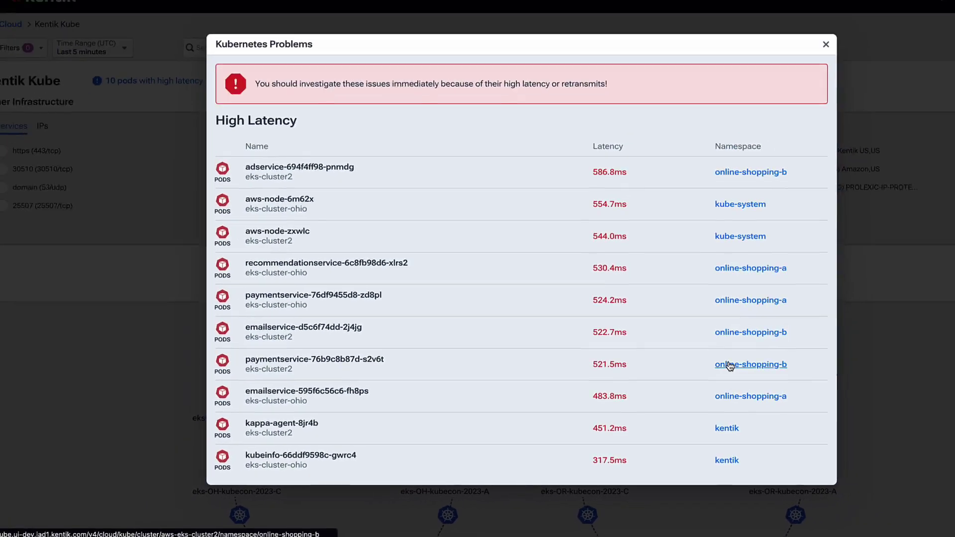
Step: Open the online-shopping-b namespace in eks-cluster2 and show the critical paymentservice's details
{"action": "left_click", "coordinate": [730, 364]}
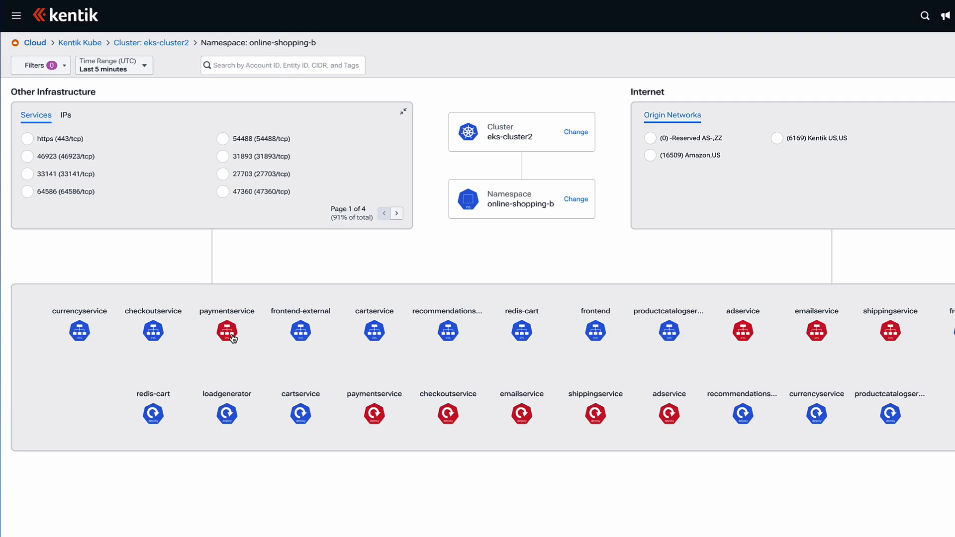
{"action": "left_click", "coordinate": [233, 338]}
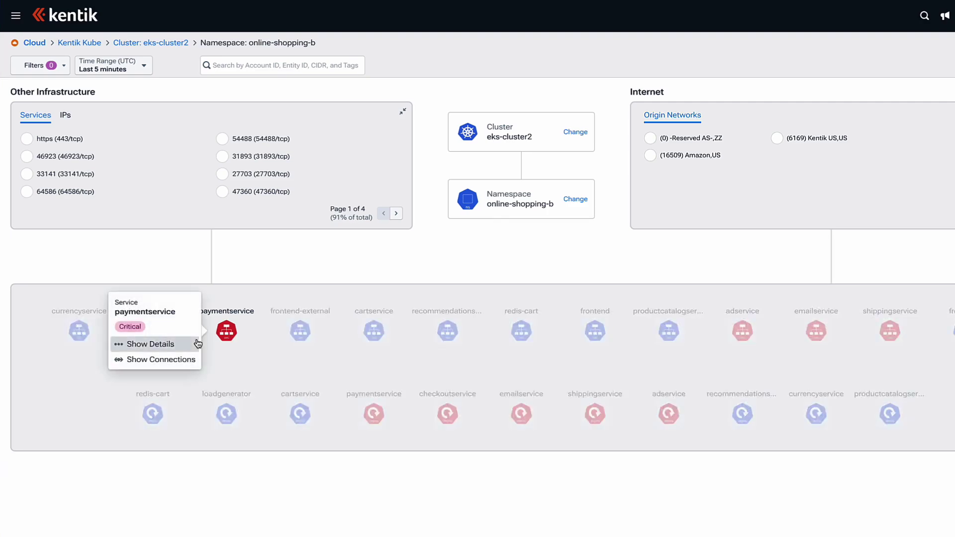
{"action": "left_click", "coordinate": [196, 343]}
Step: Expand paymentservice's pods, then open the hosting node's details and list its pods
{"action": "left_click", "coordinate": [746, 287]}
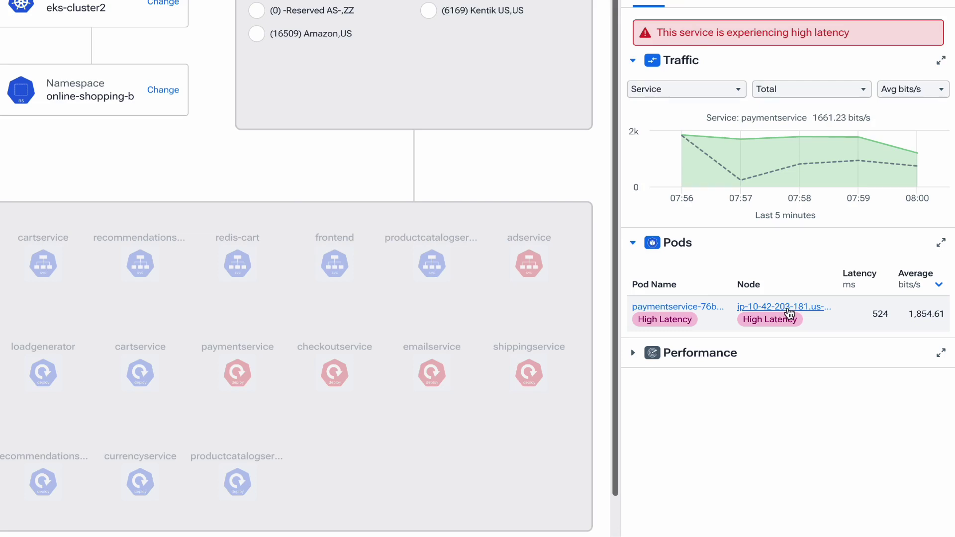
{"action": "left_click", "coordinate": [789, 306]}
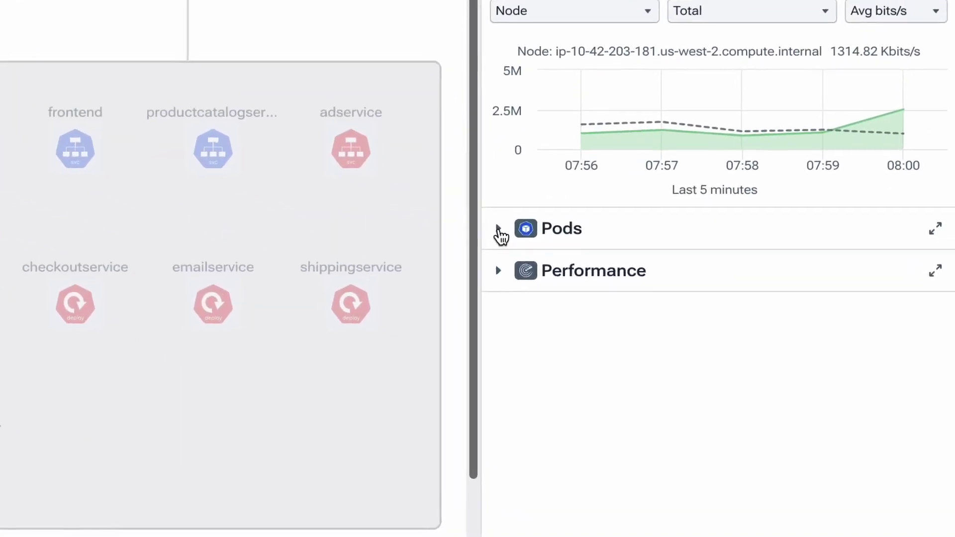
{"action": "left_click", "coordinate": [633, 323]}
{"action": "scroll", "coordinate": [746, 308], "scroll_direction": "down", "scroll_amount": 2}
{"action": "scroll", "coordinate": [650, 199], "scroll_direction": "down", "scroll_amount": 3}
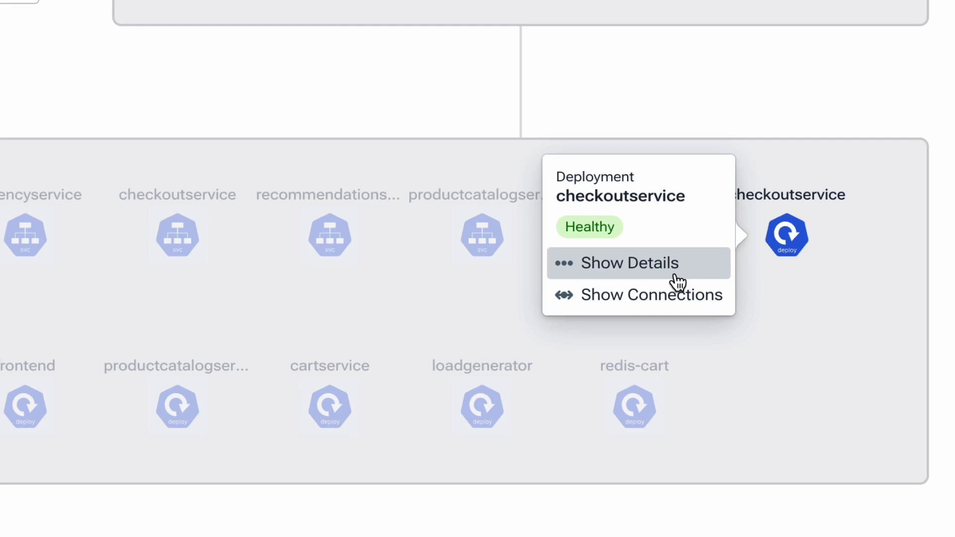
Step: Open the checkoutservice deployment's details and expand its latency performance chart
{"action": "left_click", "coordinate": [677, 282]}
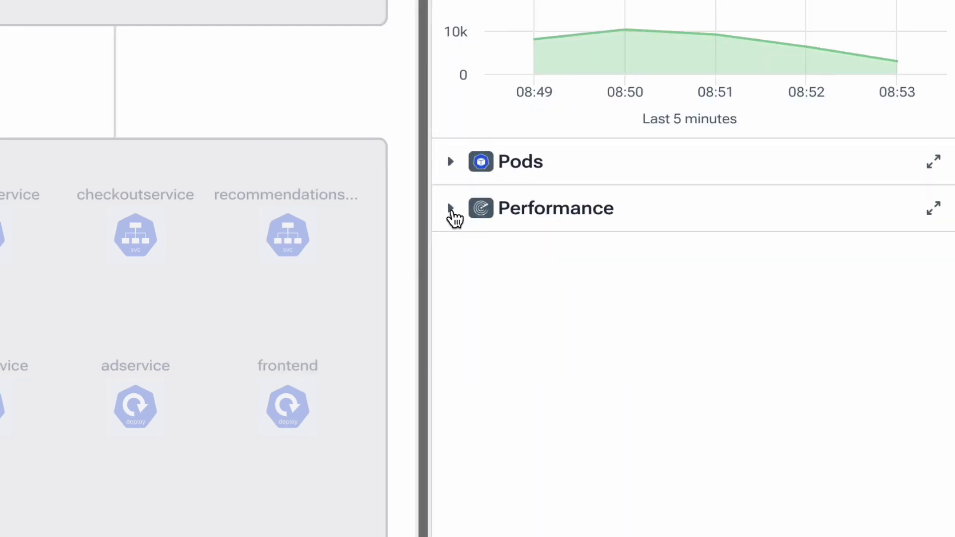
{"action": "left_click", "coordinate": [451, 212]}
{"action": "mouse_move", "coordinate": [831, 409]}
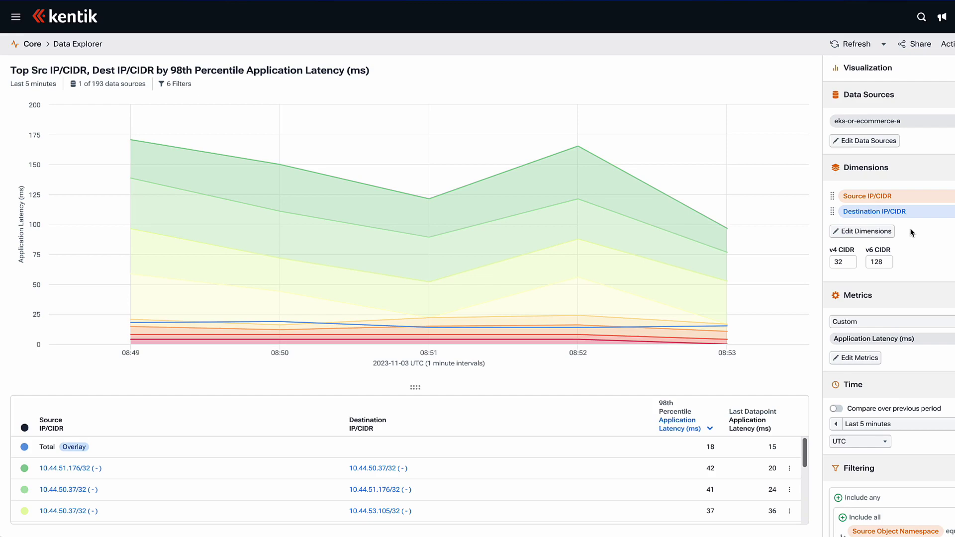
Step: Create an alert policy from the checkoutservice latency query in Data Explorer
{"action": "scroll", "coordinate": [911, 233], "scroll_direction": "down", "scroll_amount": 5}
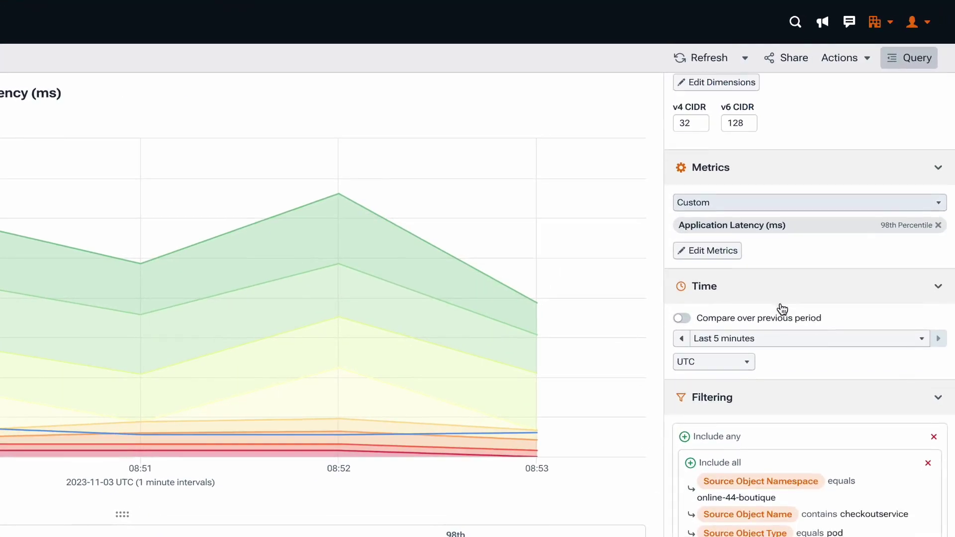
{"action": "scroll", "coordinate": [780, 303], "scroll_direction": "down", "scroll_amount": 1}
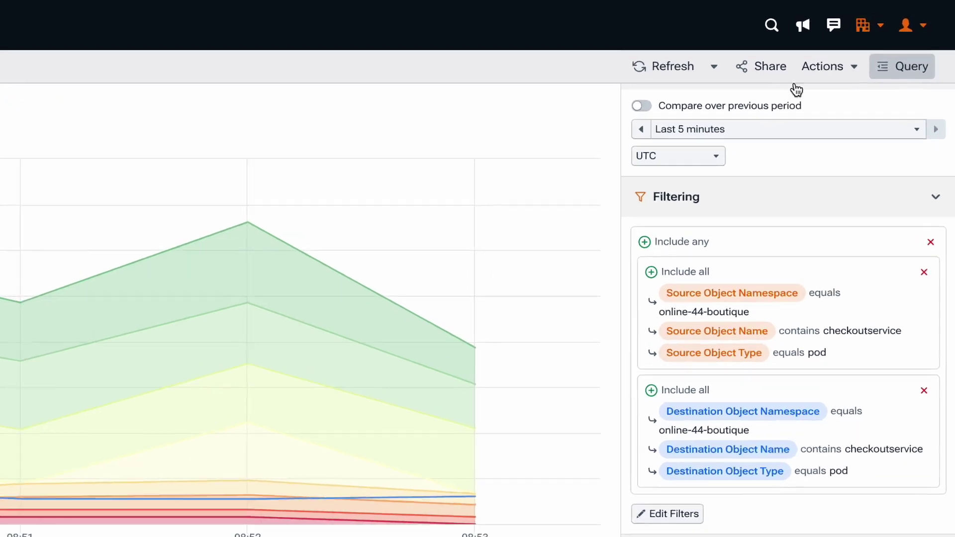
{"action": "left_click", "coordinate": [808, 70]}
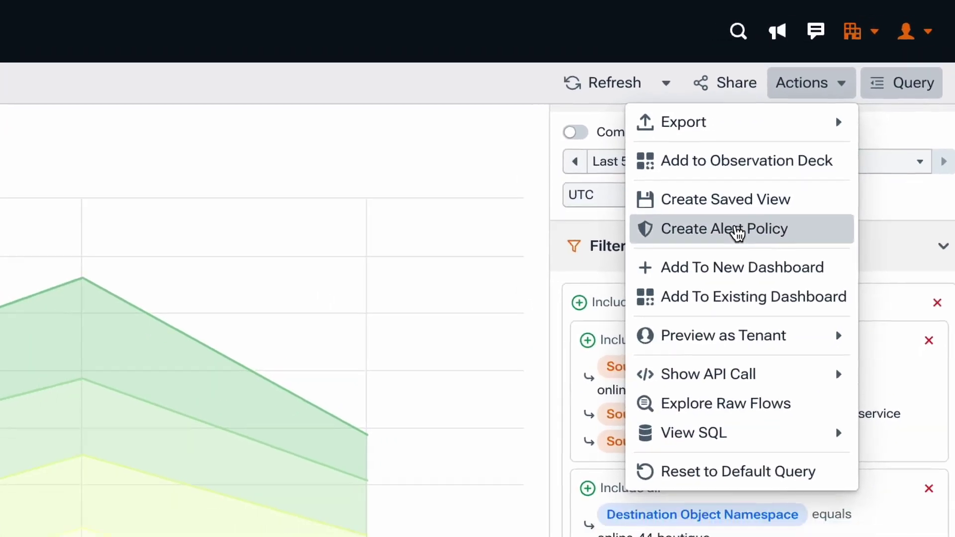
{"action": "left_click", "coordinate": [737, 230]}
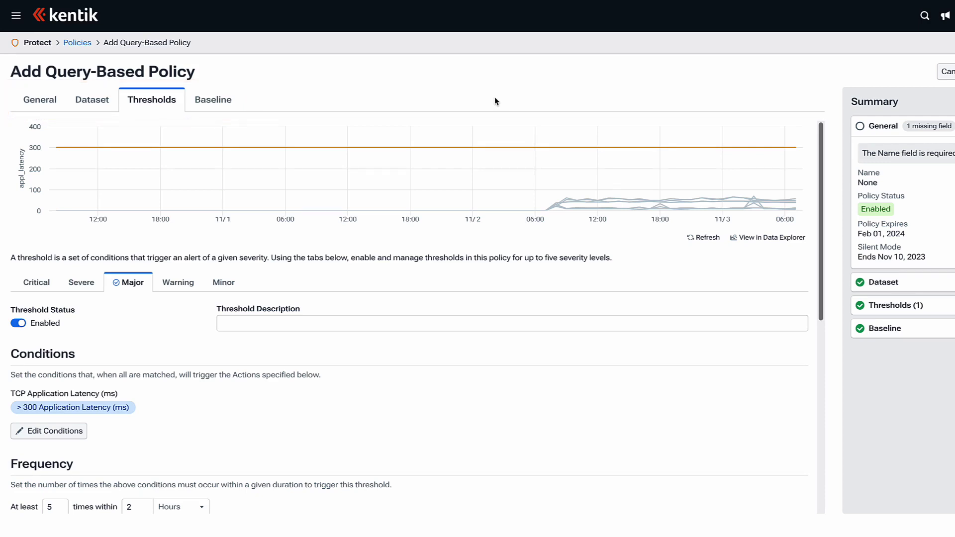
{"action": "scroll", "coordinate": [547, 228], "scroll_direction": "down", "scroll_amount": 4}
{"action": "scroll", "coordinate": [495, 237], "scroll_direction": "down", "scroll_amount": 4}
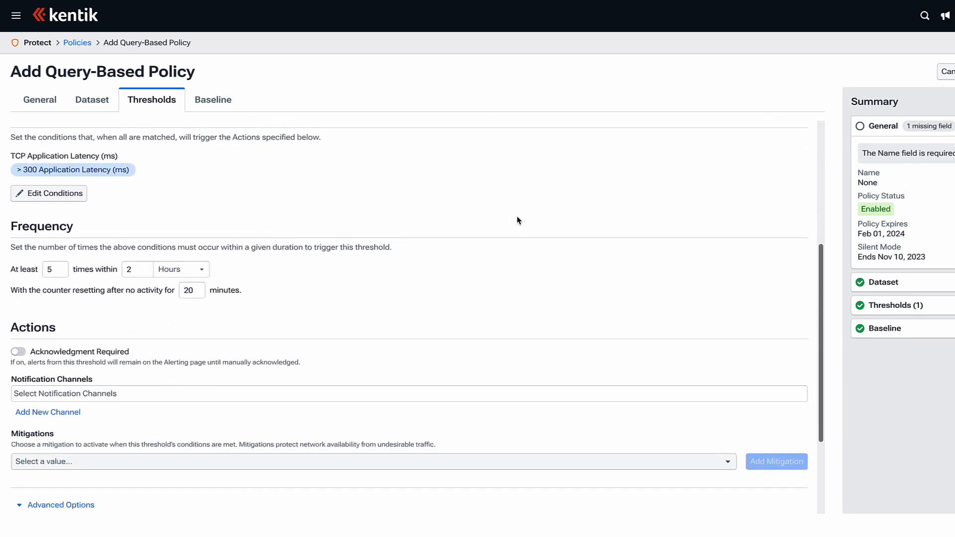
{"action": "scroll", "coordinate": [441, 244], "scroll_direction": "down", "scroll_amount": 1}
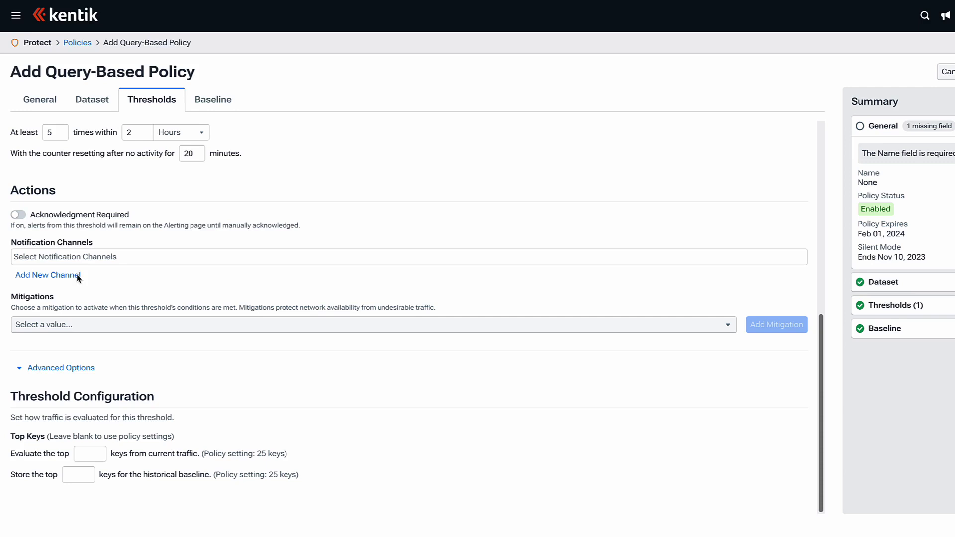
{"action": "left_click", "coordinate": [36, 279]}
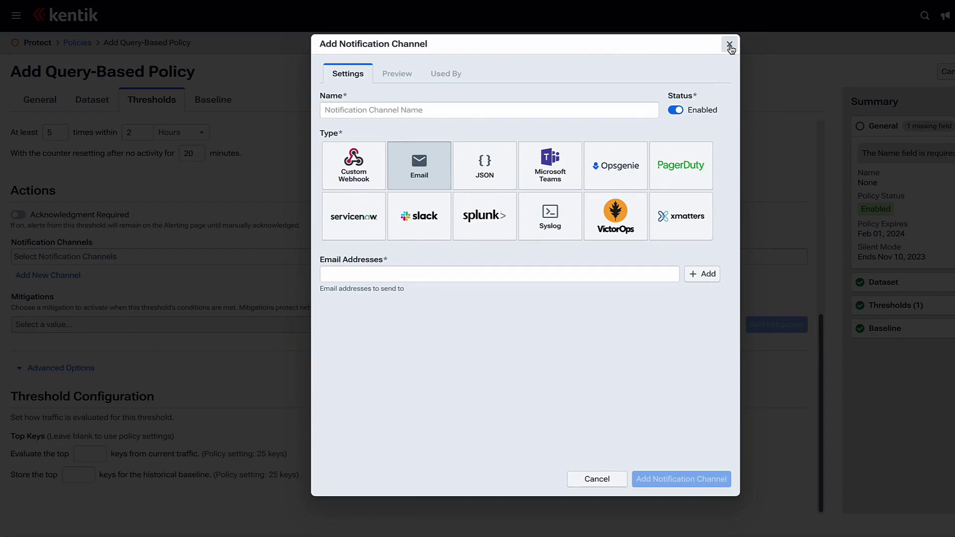
{"action": "left_click", "coordinate": [729, 45]}
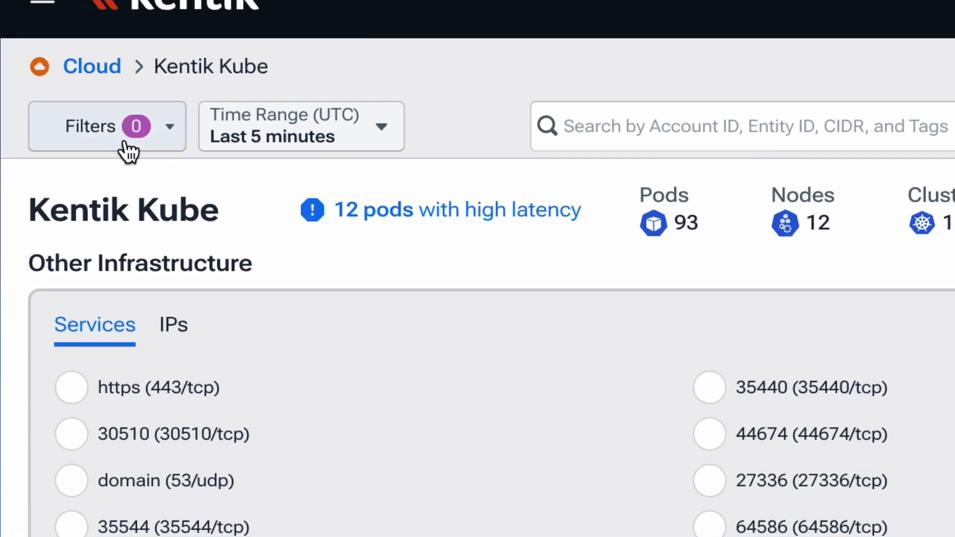
Step: Add a new ad hoc filter group set to Exclude in the filter editor
{"action": "left_click", "coordinate": [129, 147]}
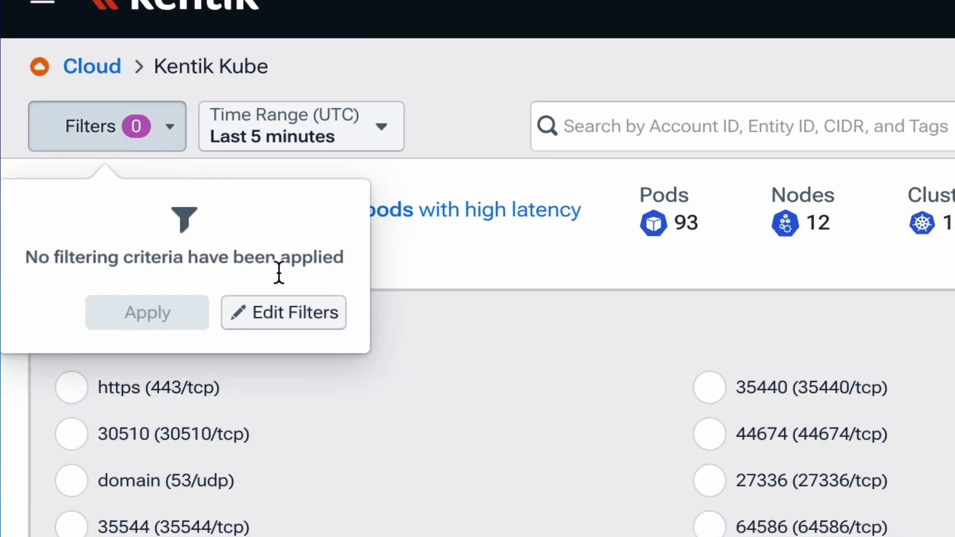
{"action": "left_click", "coordinate": [266, 312]}
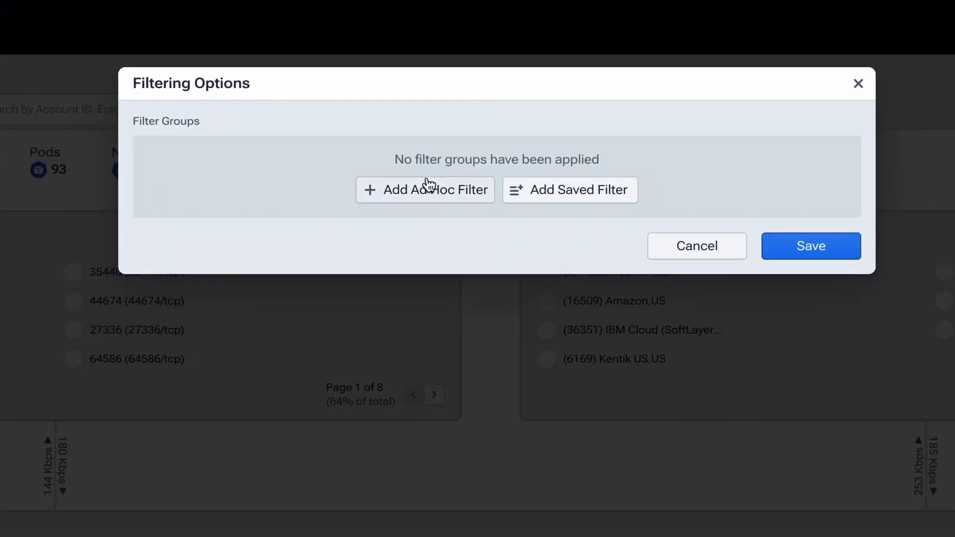
{"action": "left_click", "coordinate": [429, 185]}
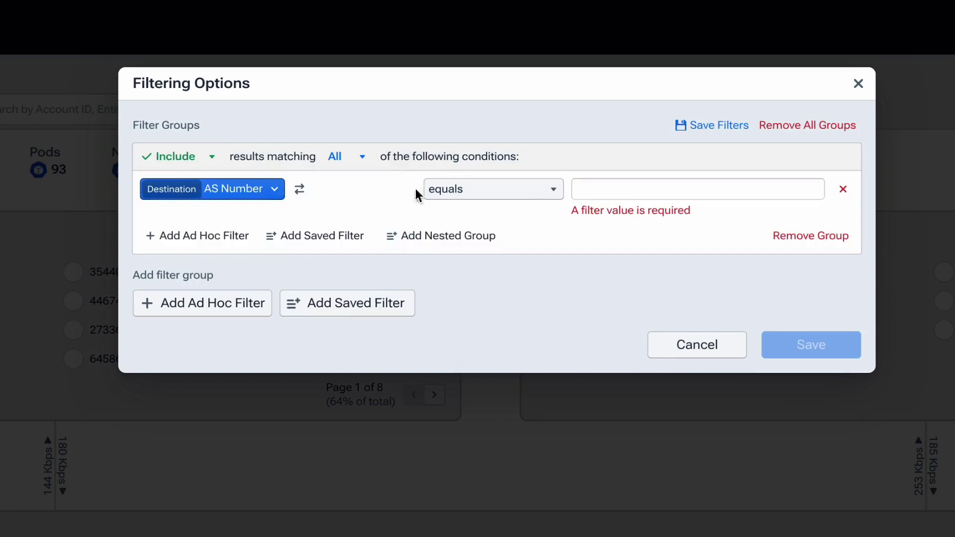
{"action": "left_click", "coordinate": [206, 164]}
{"action": "left_click", "coordinate": [196, 185]}
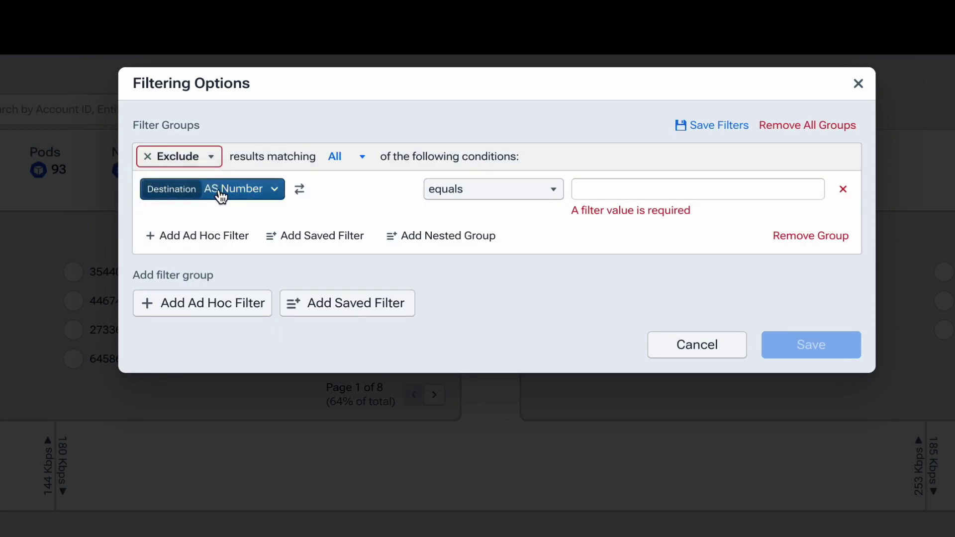
Step: Make the group match Source or Dest Country equals United States, then save and apply it
{"action": "left_click", "coordinate": [222, 194]}
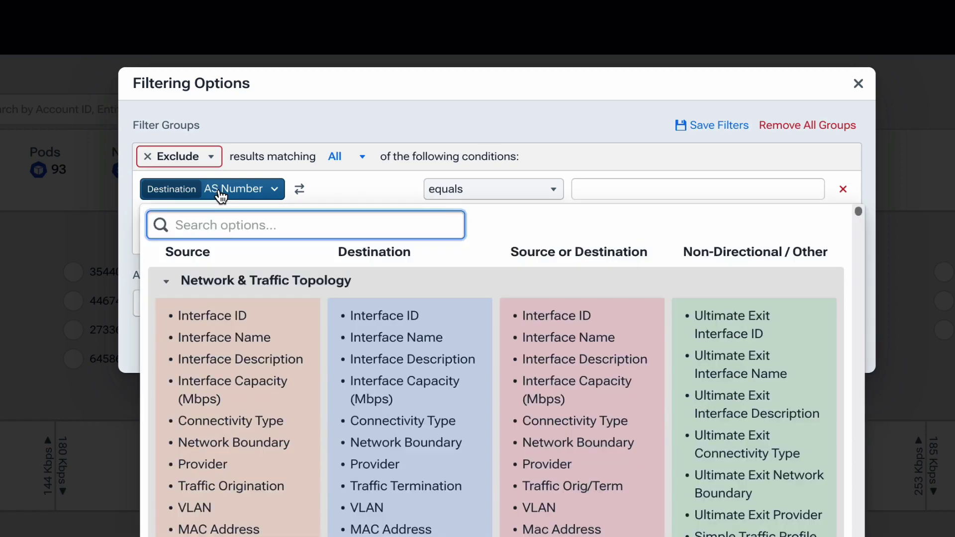
{"action": "type", "text": "country"}
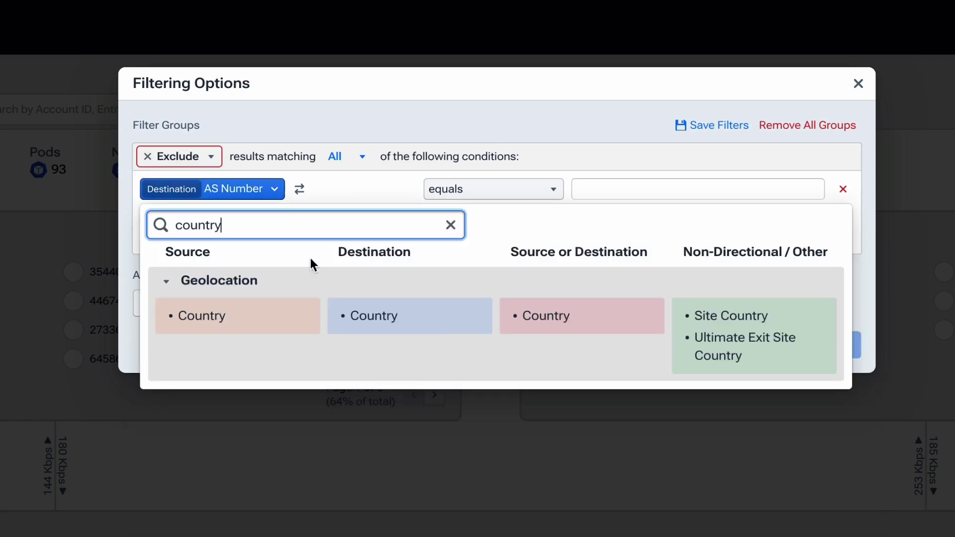
{"action": "left_click", "coordinate": [560, 320]}
{"action": "left_click", "coordinate": [601, 198]}
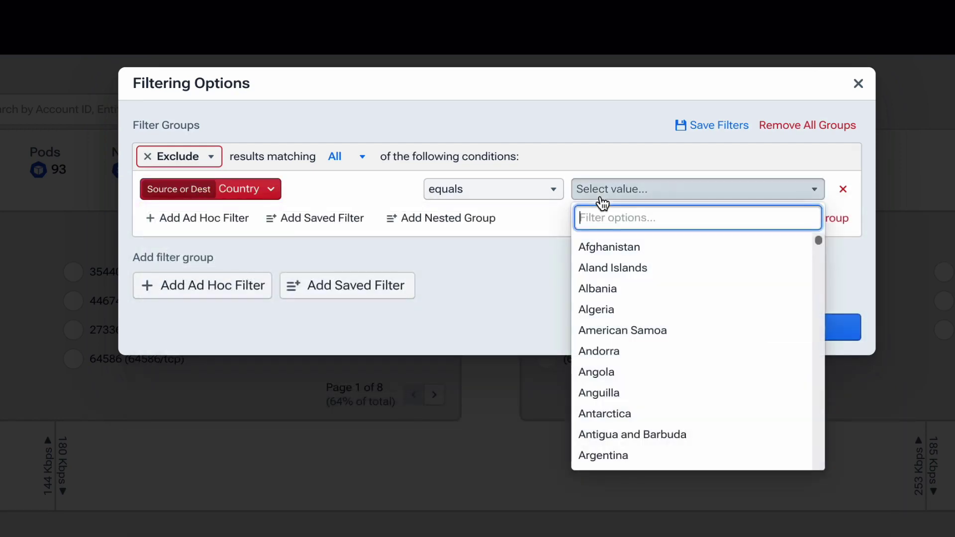
{"action": "type", "text": "united"}
{"action": "left_click", "coordinate": [639, 308]}
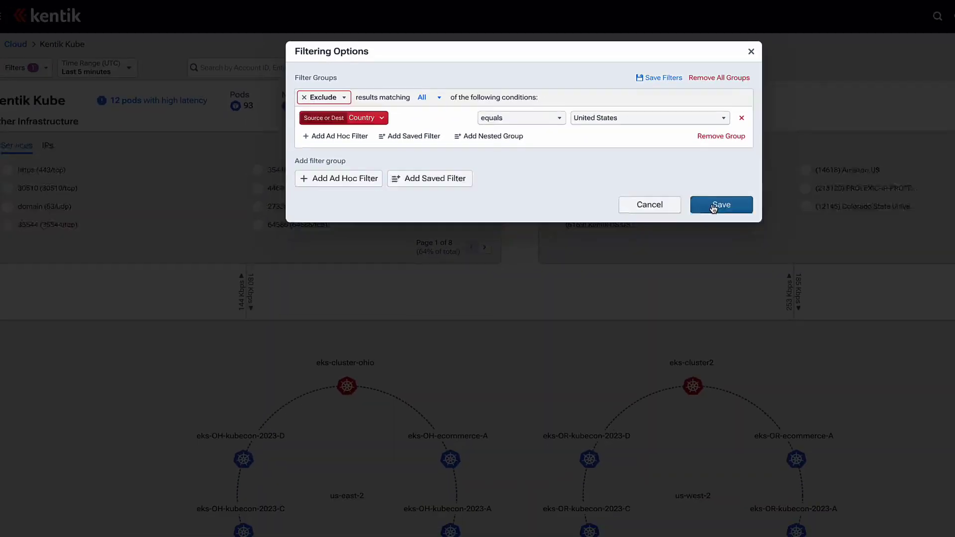
{"action": "left_click", "coordinate": [811, 327]}
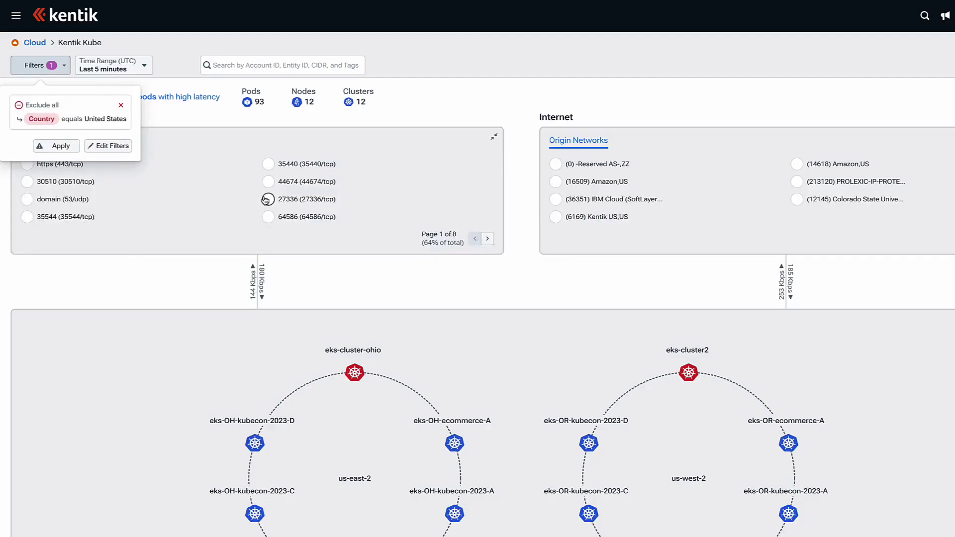
{"action": "left_click", "coordinate": [58, 148]}
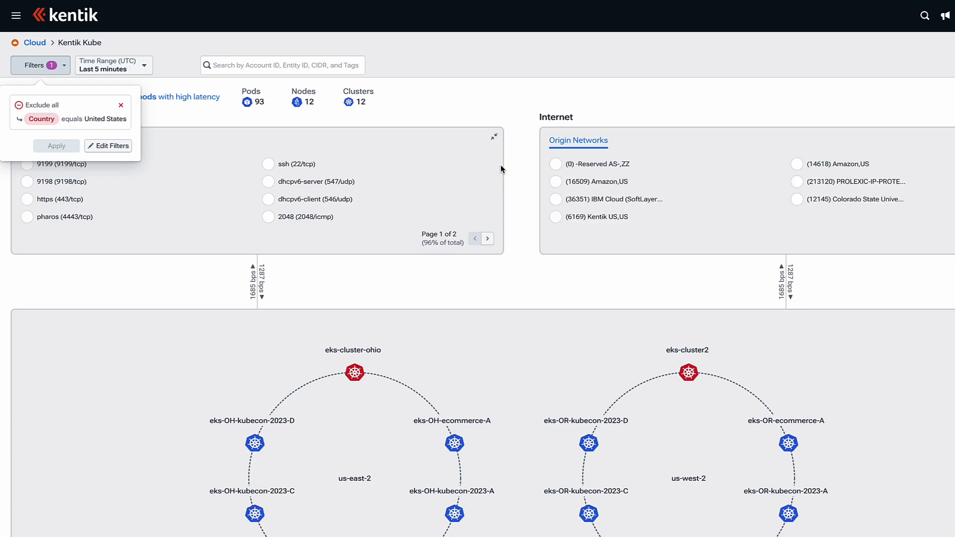
{"action": "left_click", "coordinate": [518, 166]}
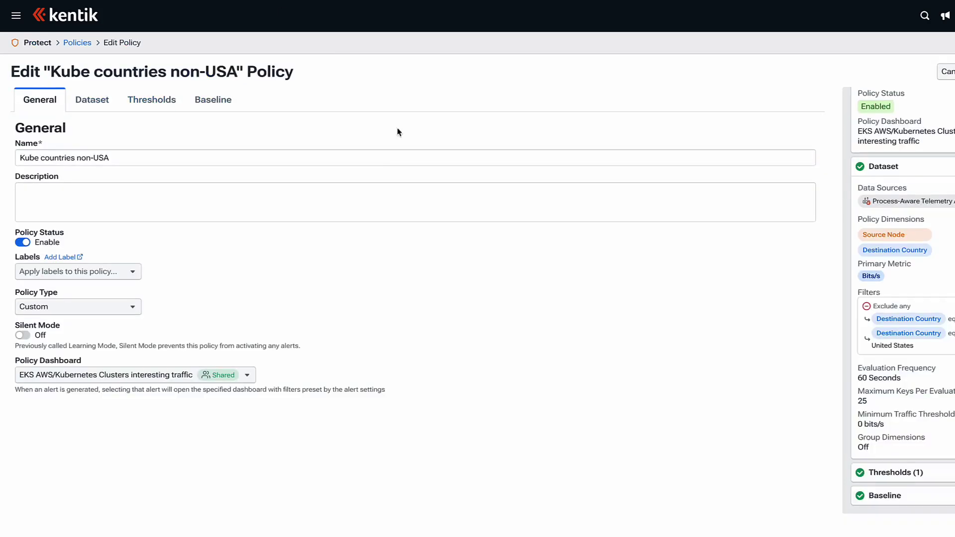
Step: Review the policy's Dataset and Thresholds settings and start adding a notification channel
{"action": "left_click", "coordinate": [78, 102]}
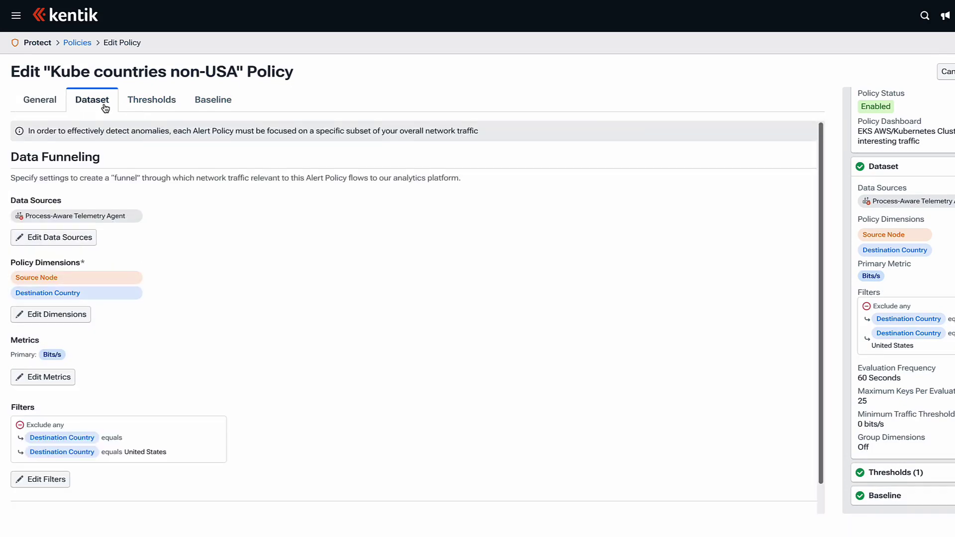
{"action": "left_click", "coordinate": [141, 103]}
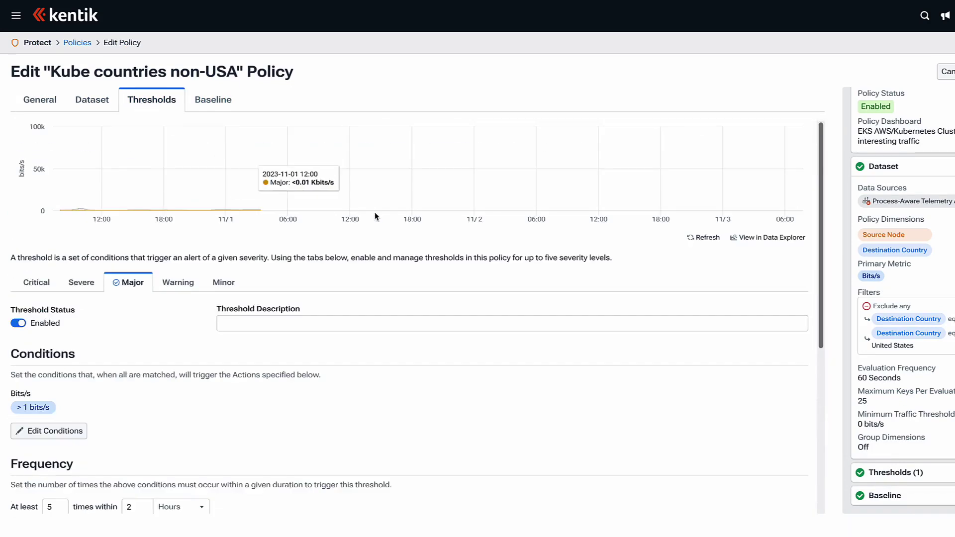
{"action": "scroll", "coordinate": [442, 275], "scroll_direction": "down", "scroll_amount": 1}
{"action": "scroll", "coordinate": [442, 274], "scroll_direction": "down", "scroll_amount": 4}
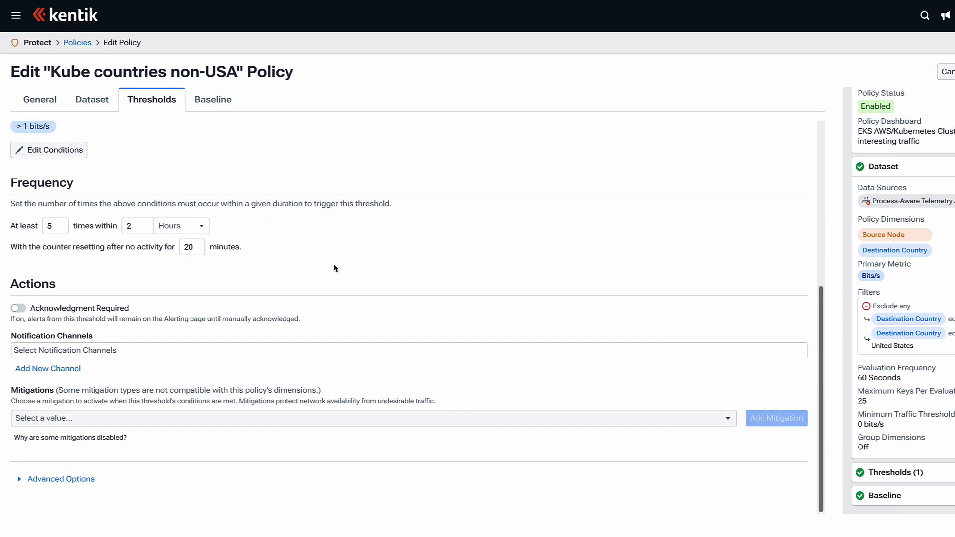
{"action": "left_click", "coordinate": [281, 369]}
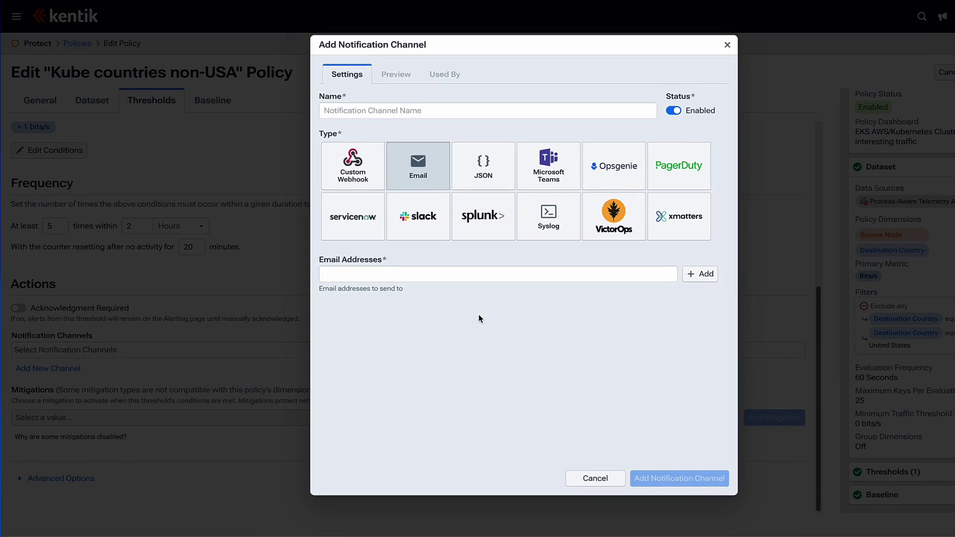
{"action": "left_click", "coordinate": [728, 45]}
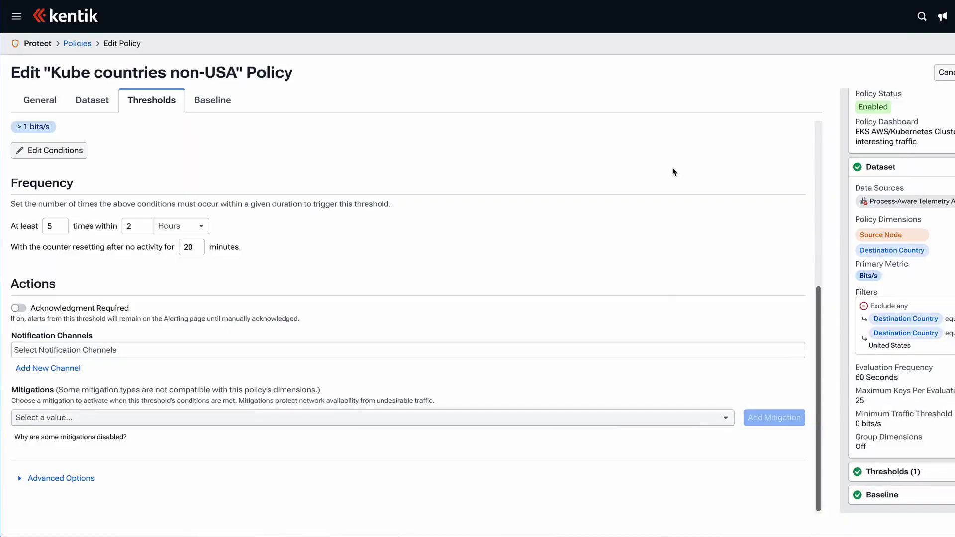